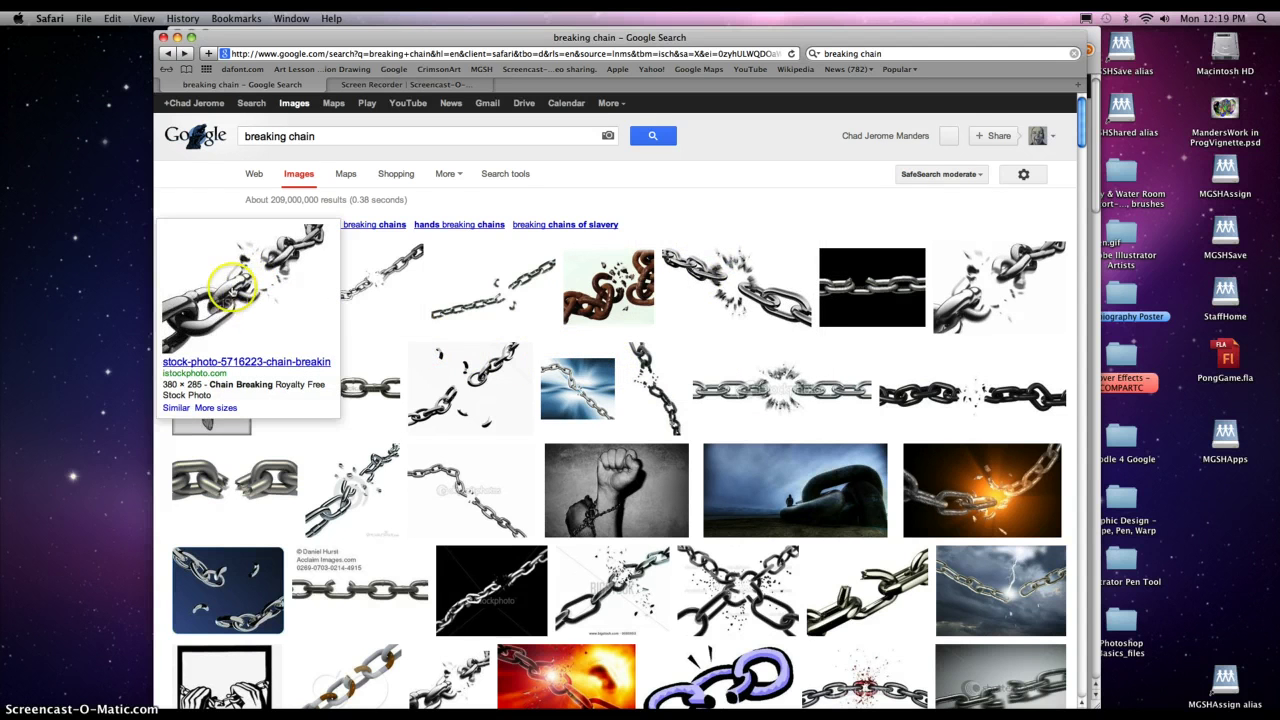
Step: Preview the 'breaking chain' photo thumbnails in the Google Images results
mouse_move(361, 303)
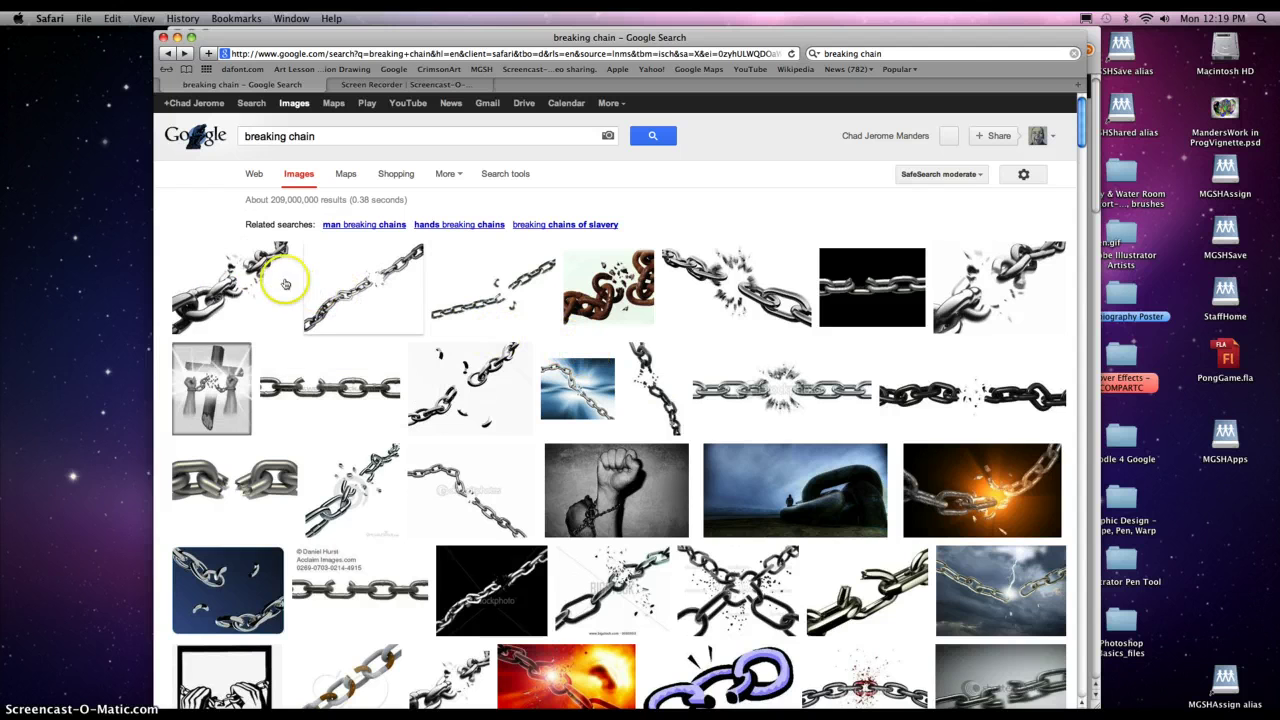
Step: Copy the iStockphoto 'Chain Breaking' photo from its result page, then switch to Photoshop
left_click(245, 280)
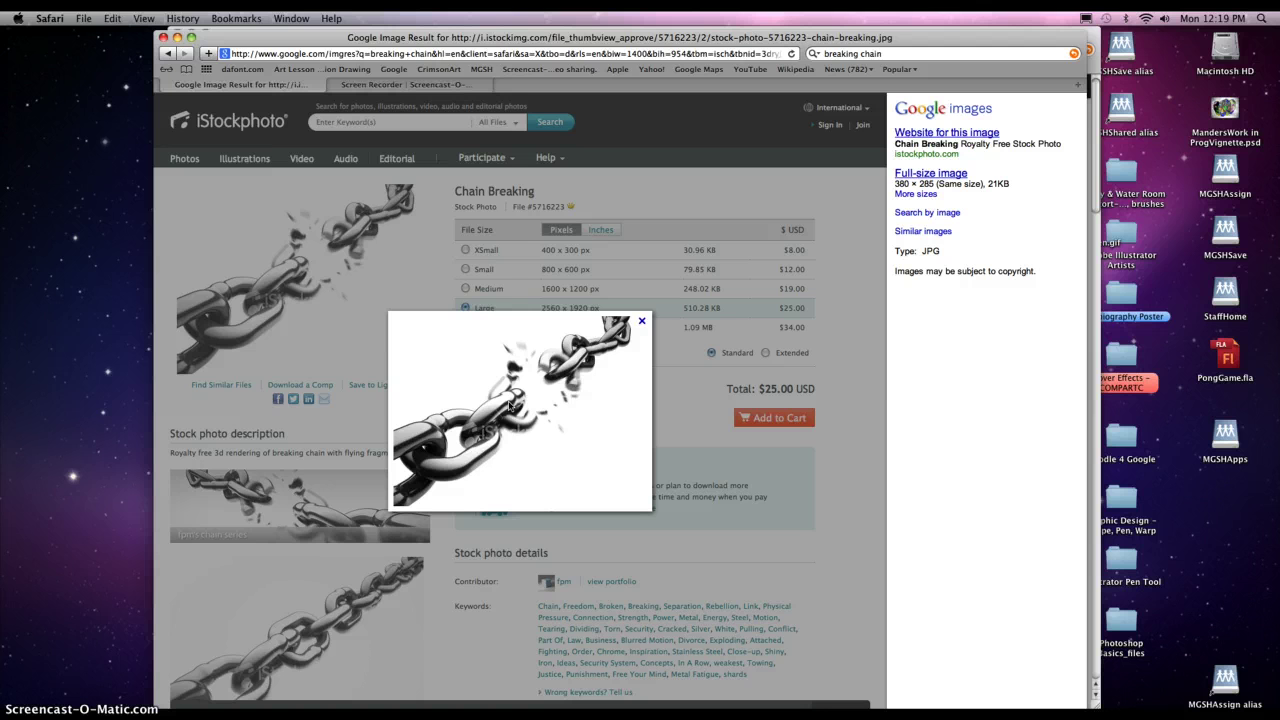
right_click(512, 401)
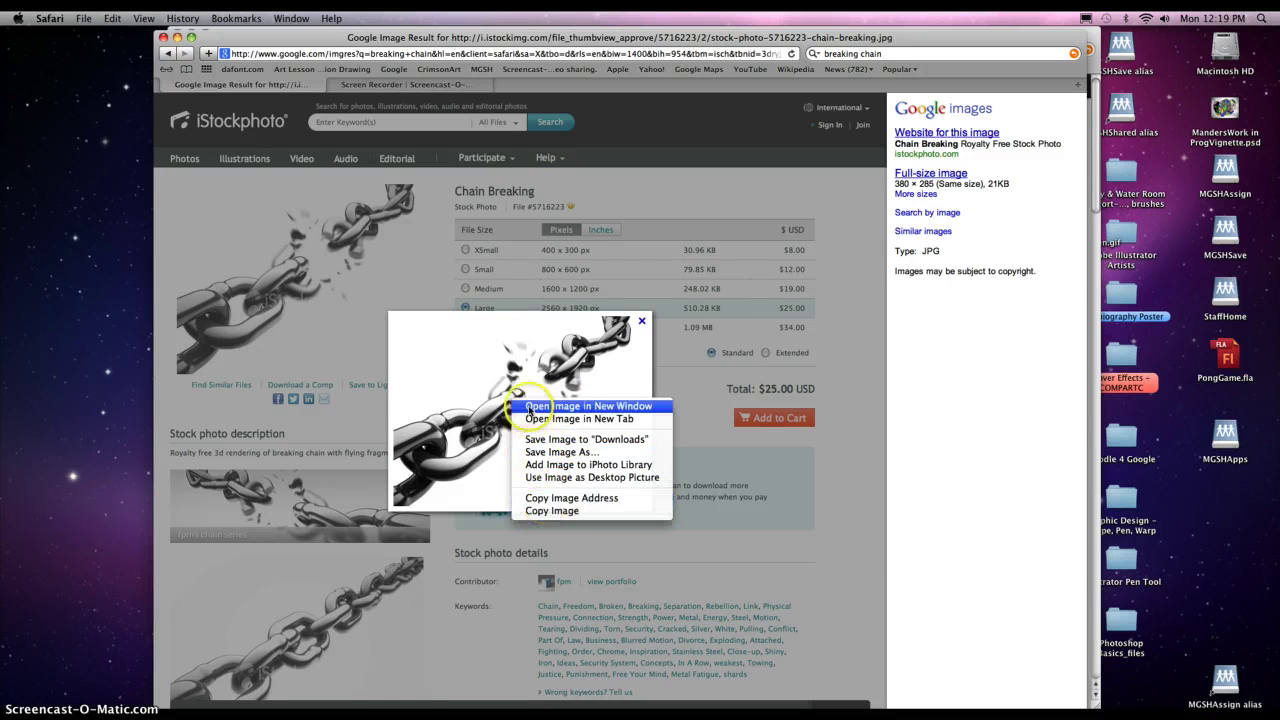
left_click(541, 511)
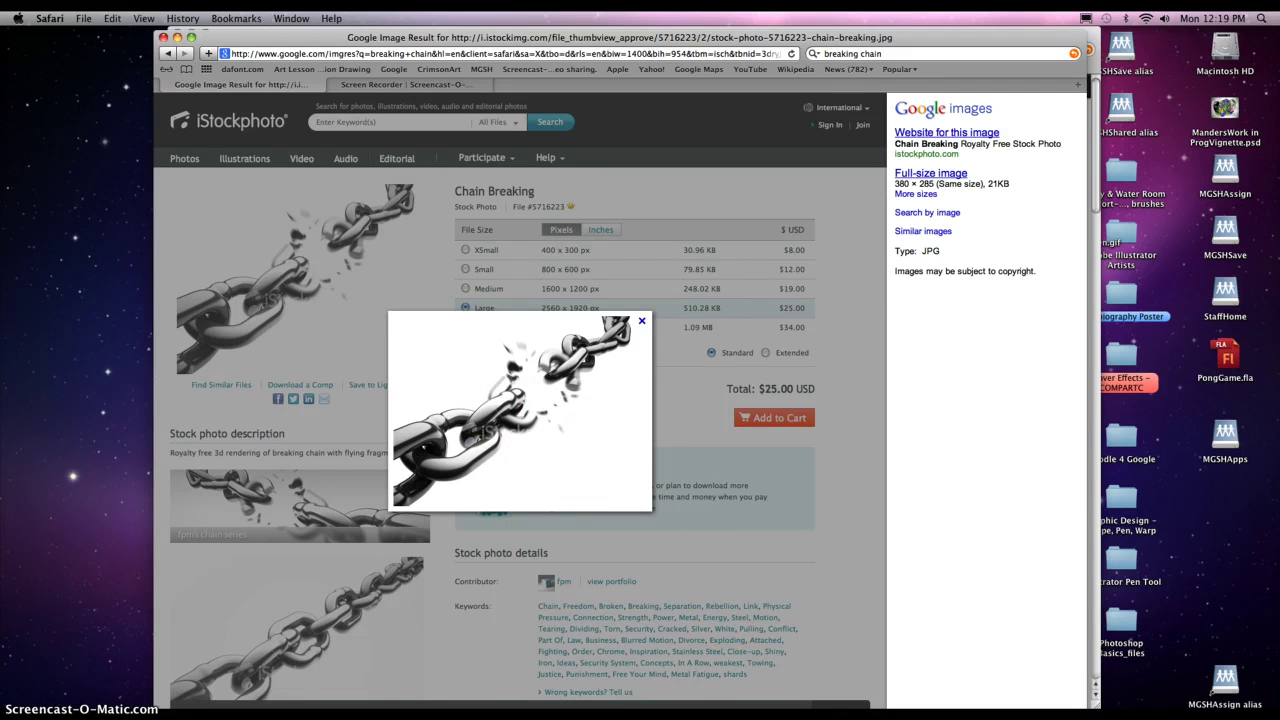
left_click(851, 700)
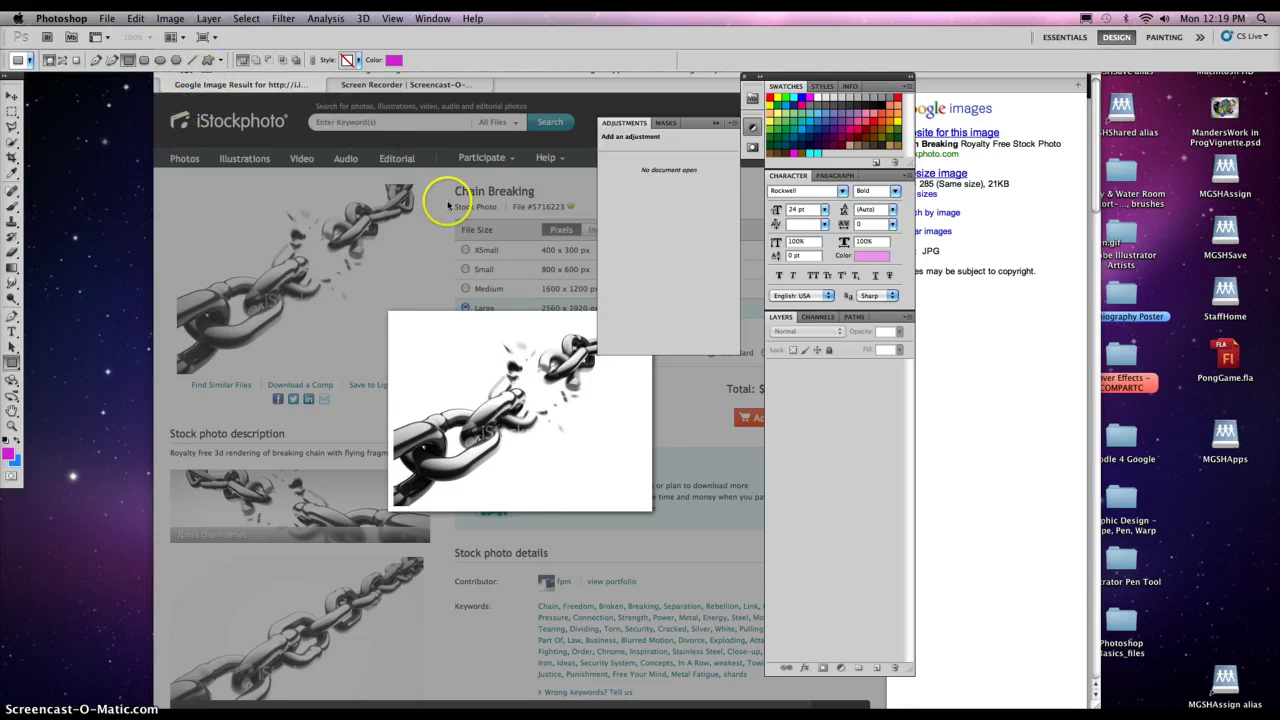
Step: Create a new 380×285 grayscale document from the Clipboard preset
left_click(105, 19)
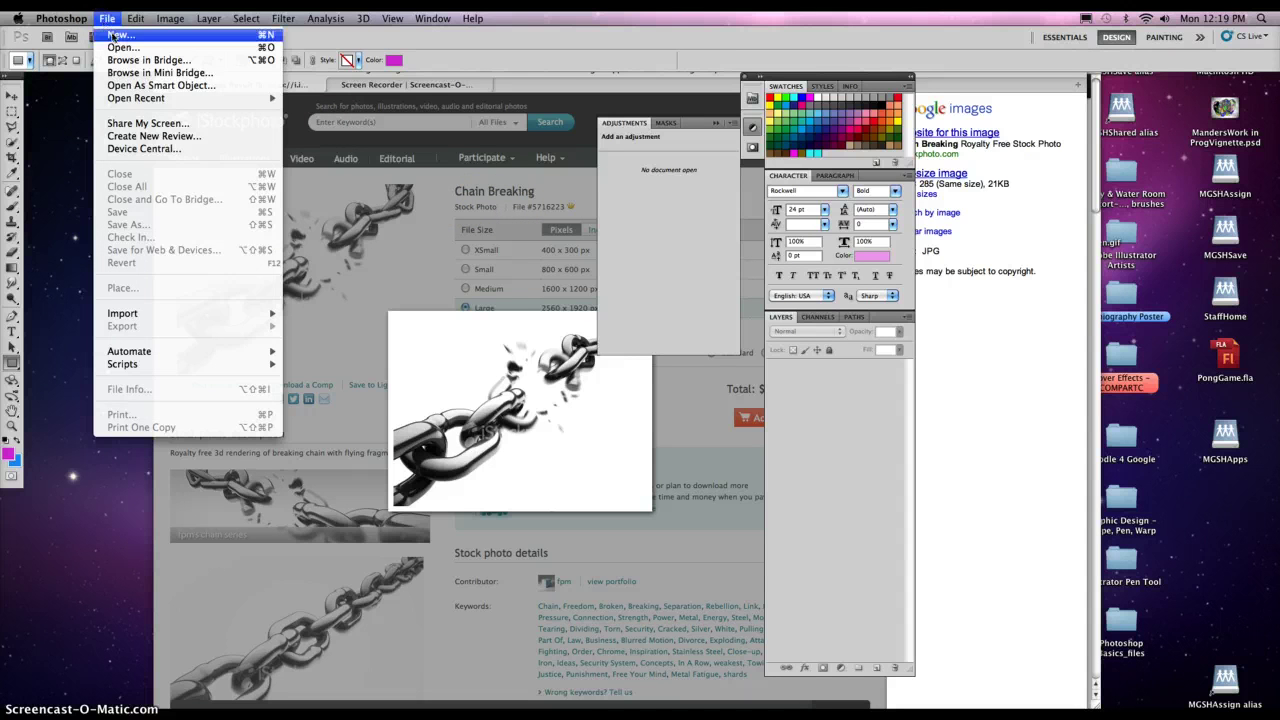
left_click(112, 37)
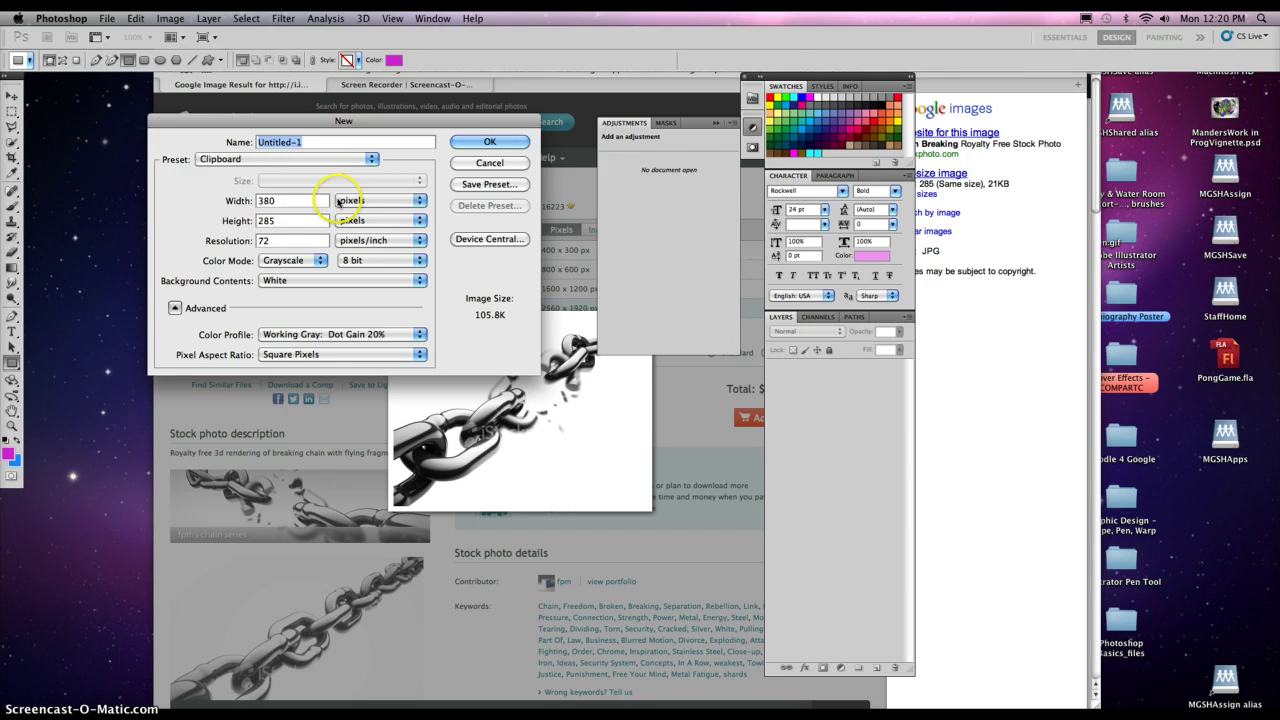
left_click(489, 143)
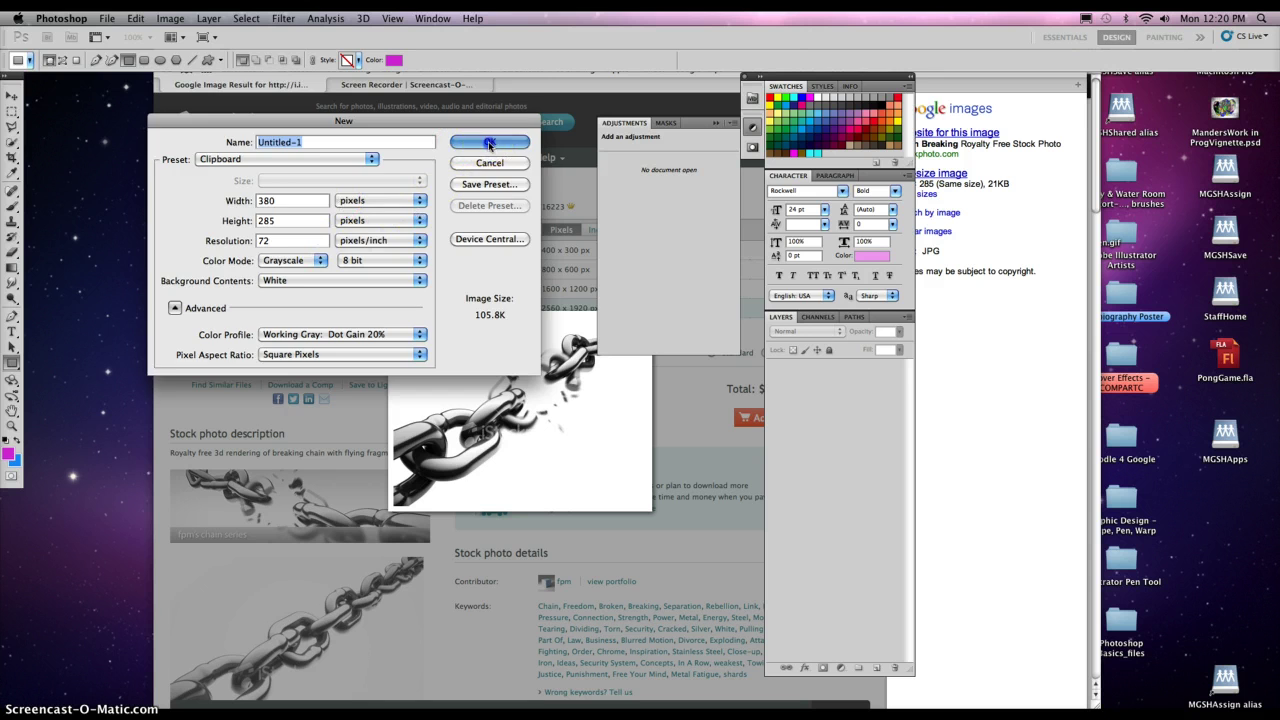
Step: Paste the chain photo in as Layer 1 and enlarge the document window
left_click(136, 19)
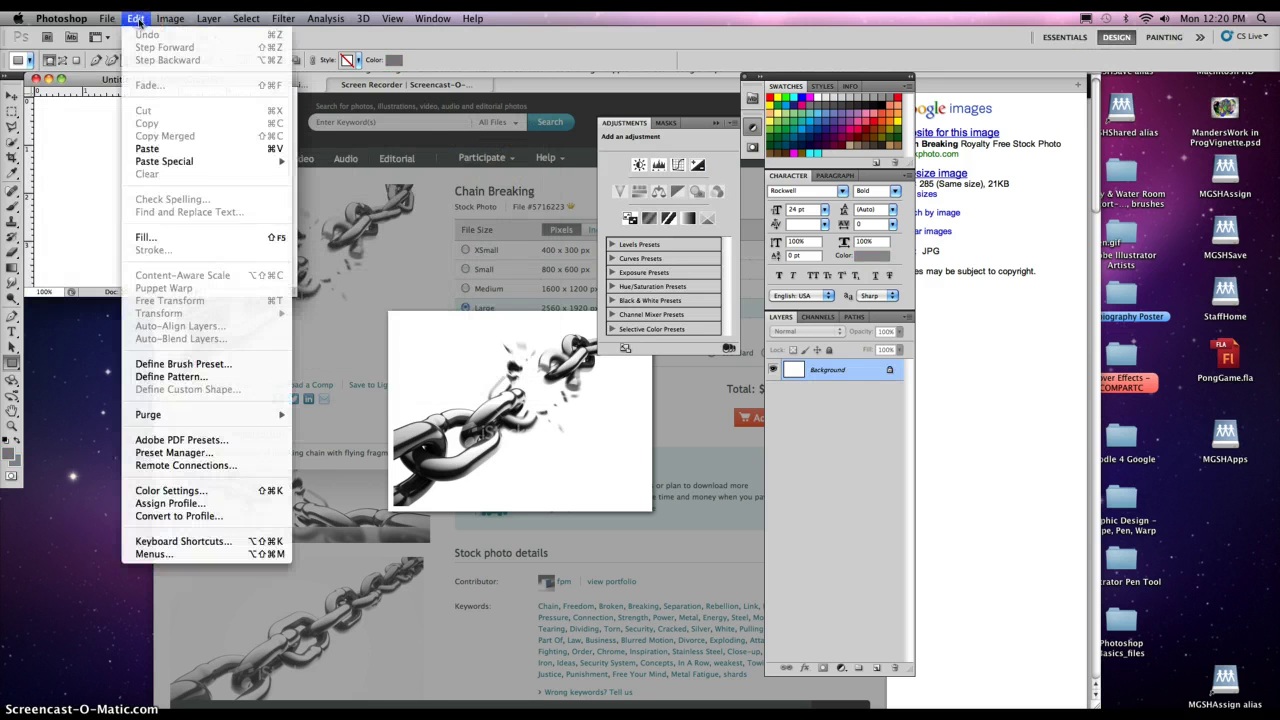
left_click(195, 153)
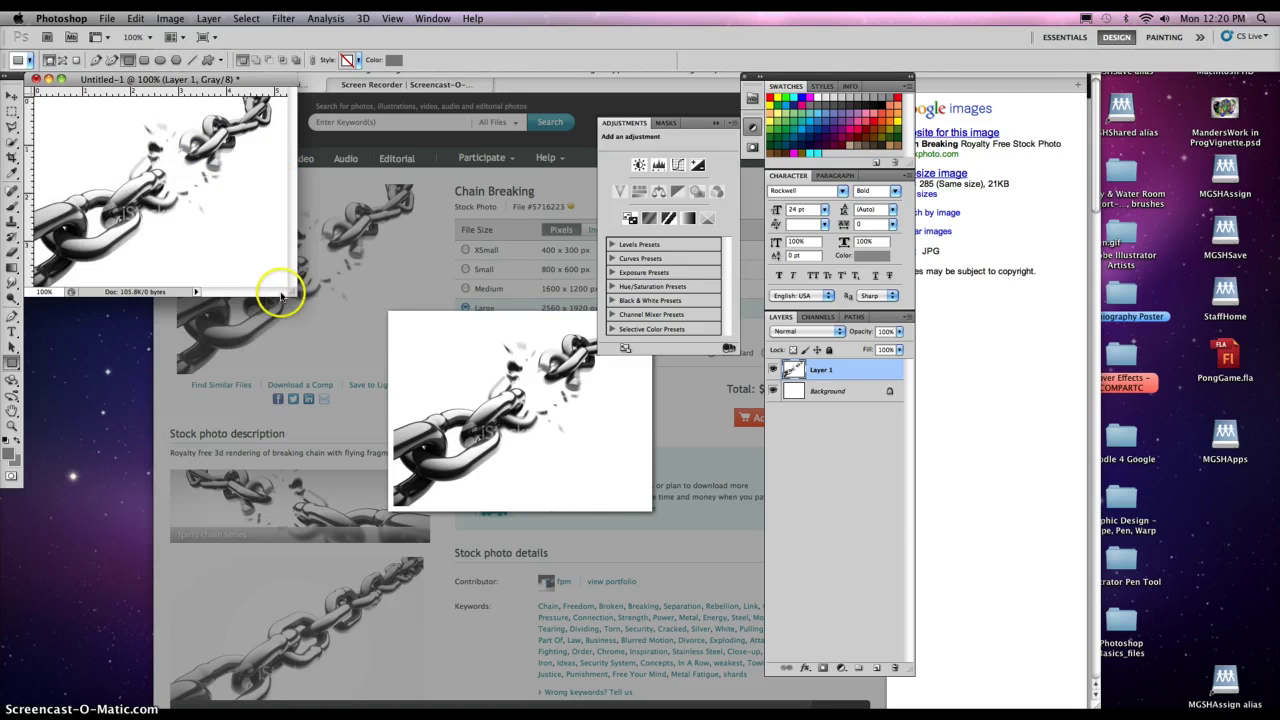
left_click_drag(277, 286, 742, 582)
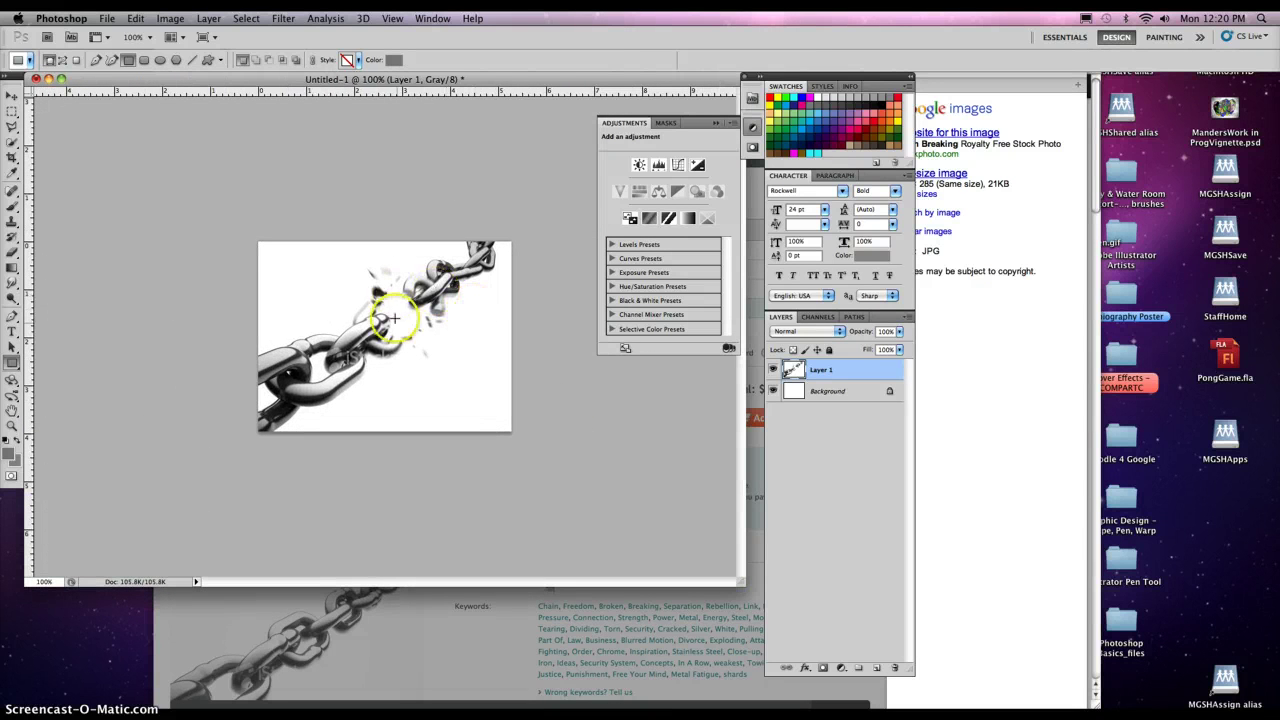
Step: Apply Image > Adjustments > Threshold at level 185 to the chain photo
left_click(172, 20)
left_click(187, 61)
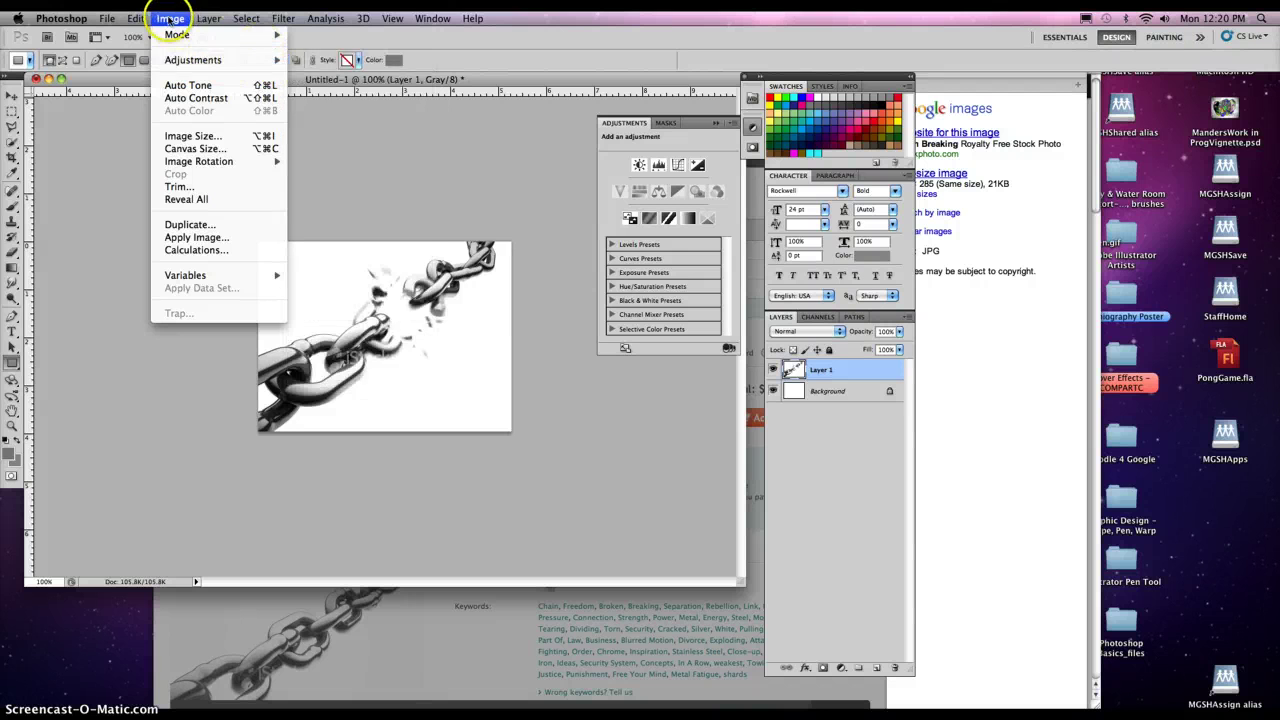
mouse_move(175, 62)
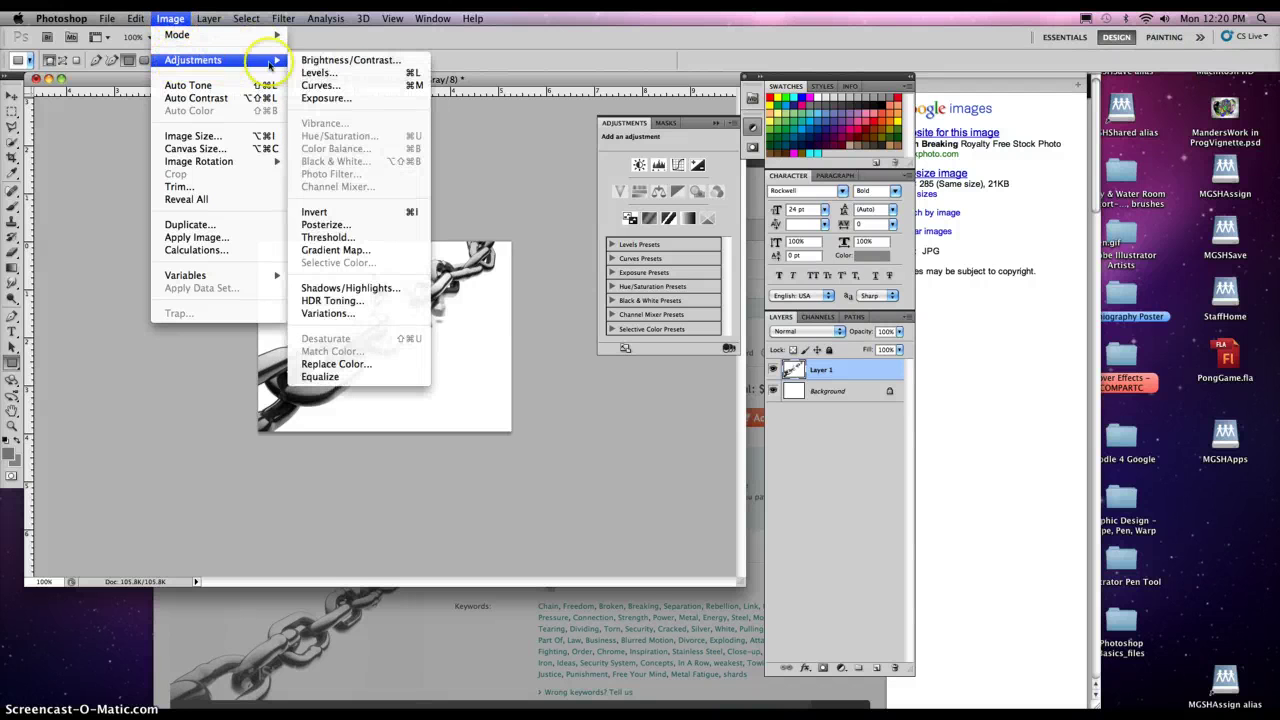
left_click(322, 238)
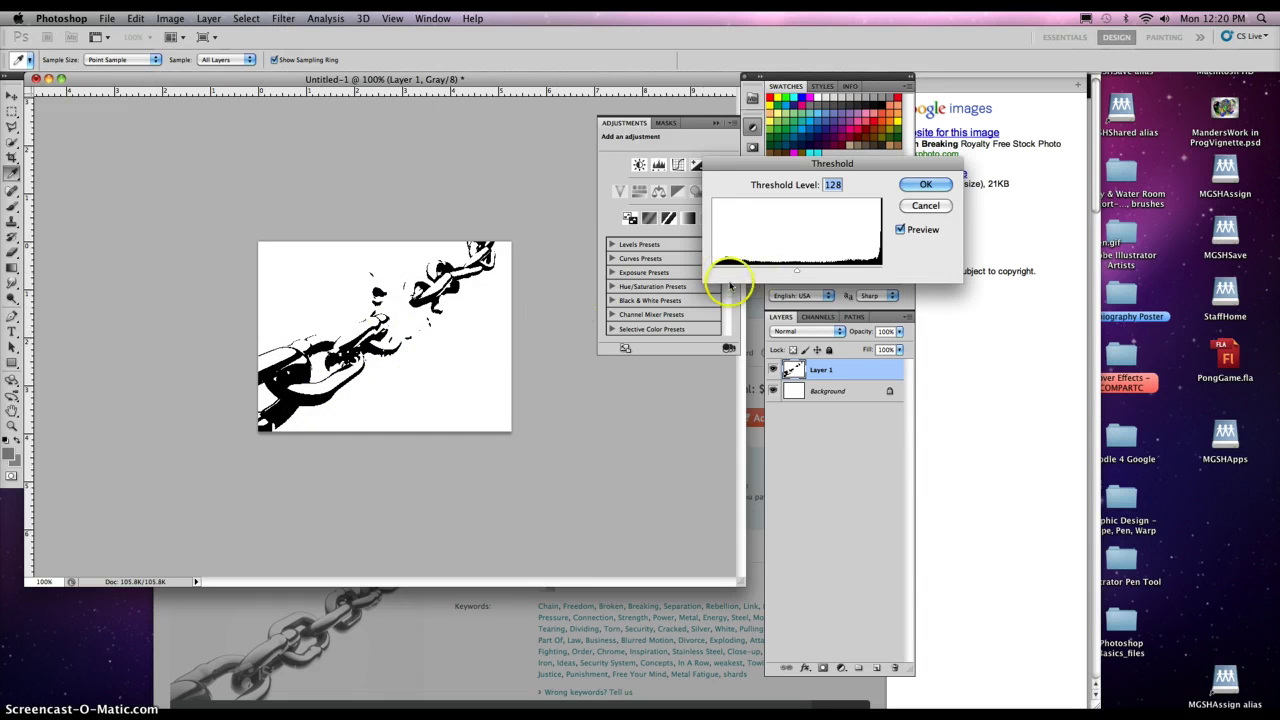
left_click_drag(798, 278, 836, 265)
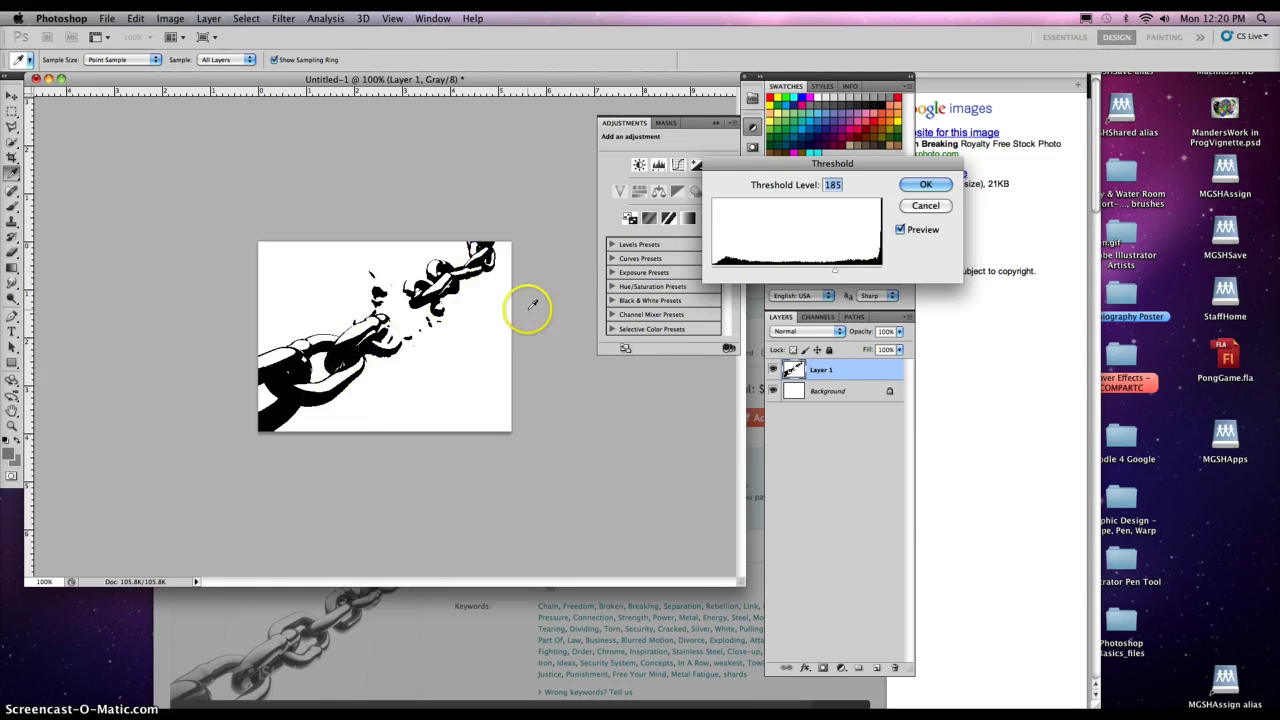
left_click(925, 184)
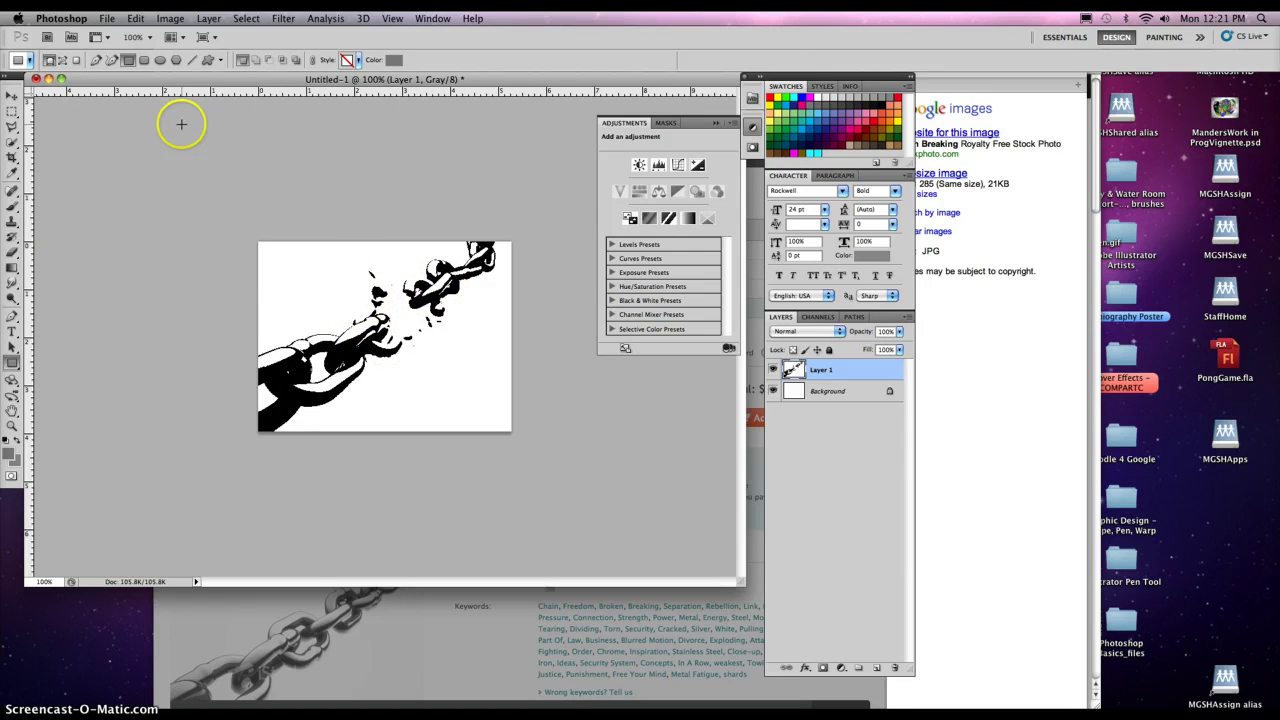
Step: In Save As, go to the Desktop and create a new folder there
left_click(107, 19)
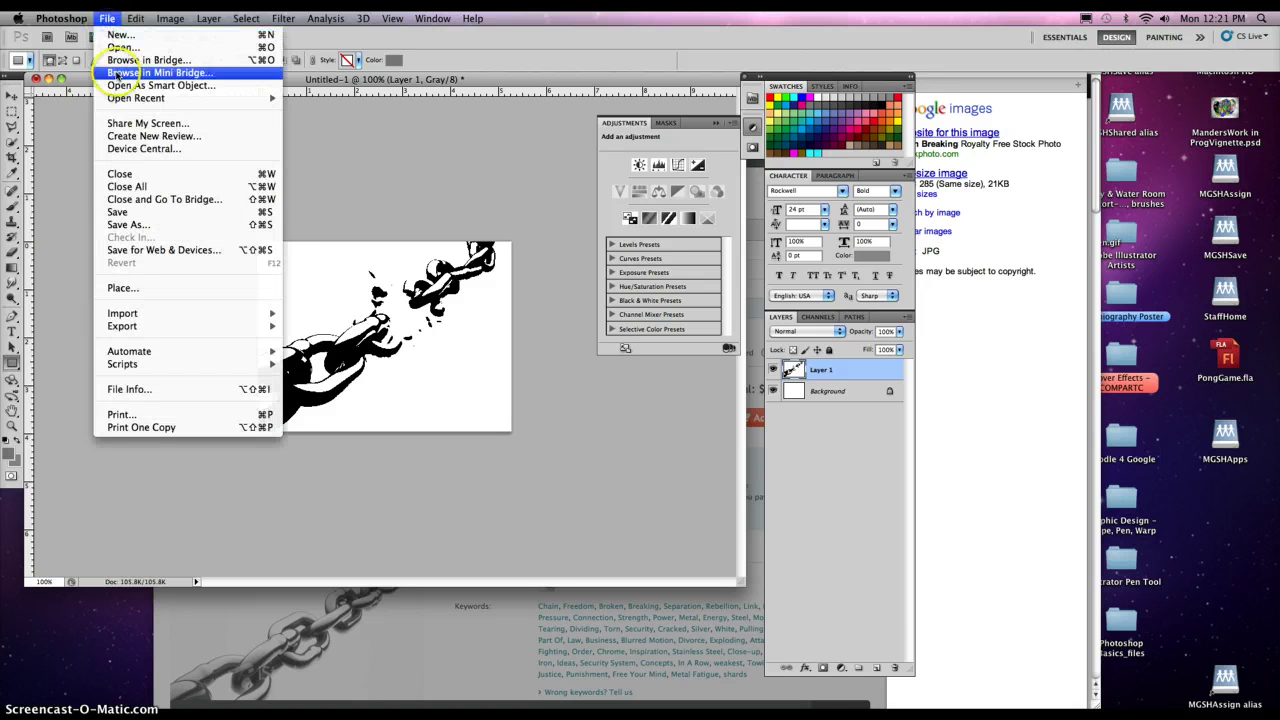
left_click(130, 226)
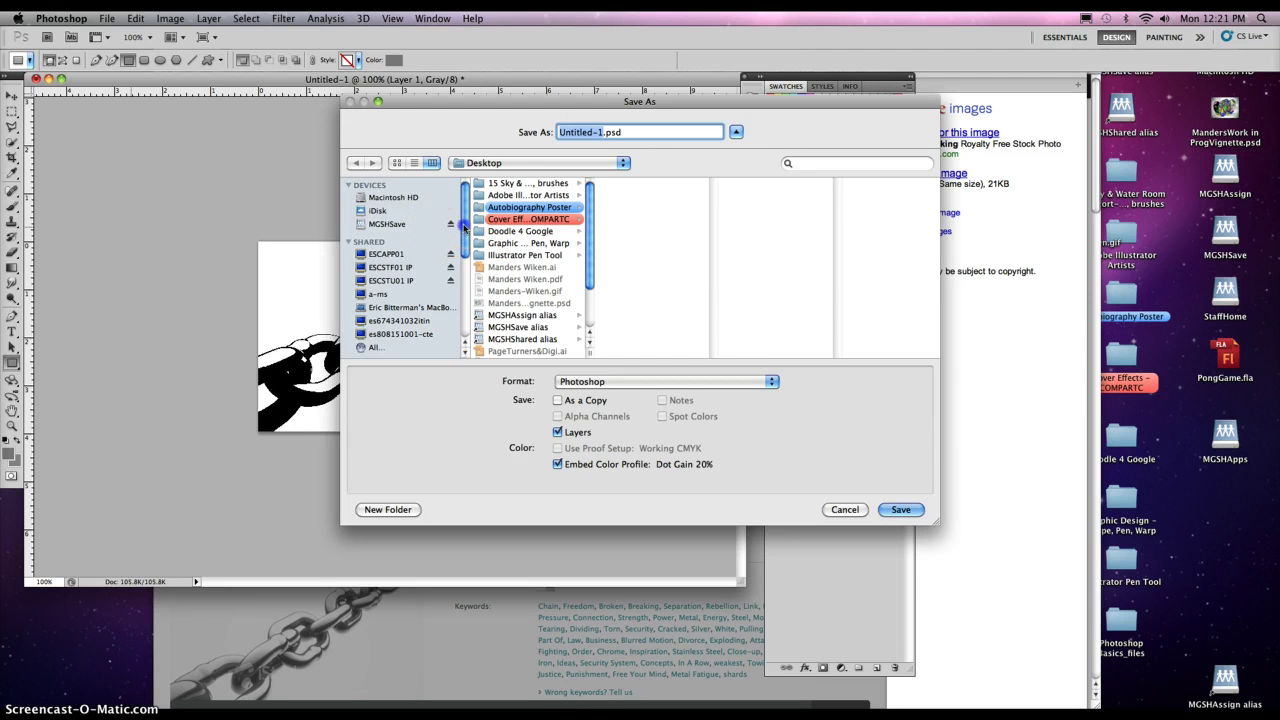
left_click_drag(462, 228, 468, 264)
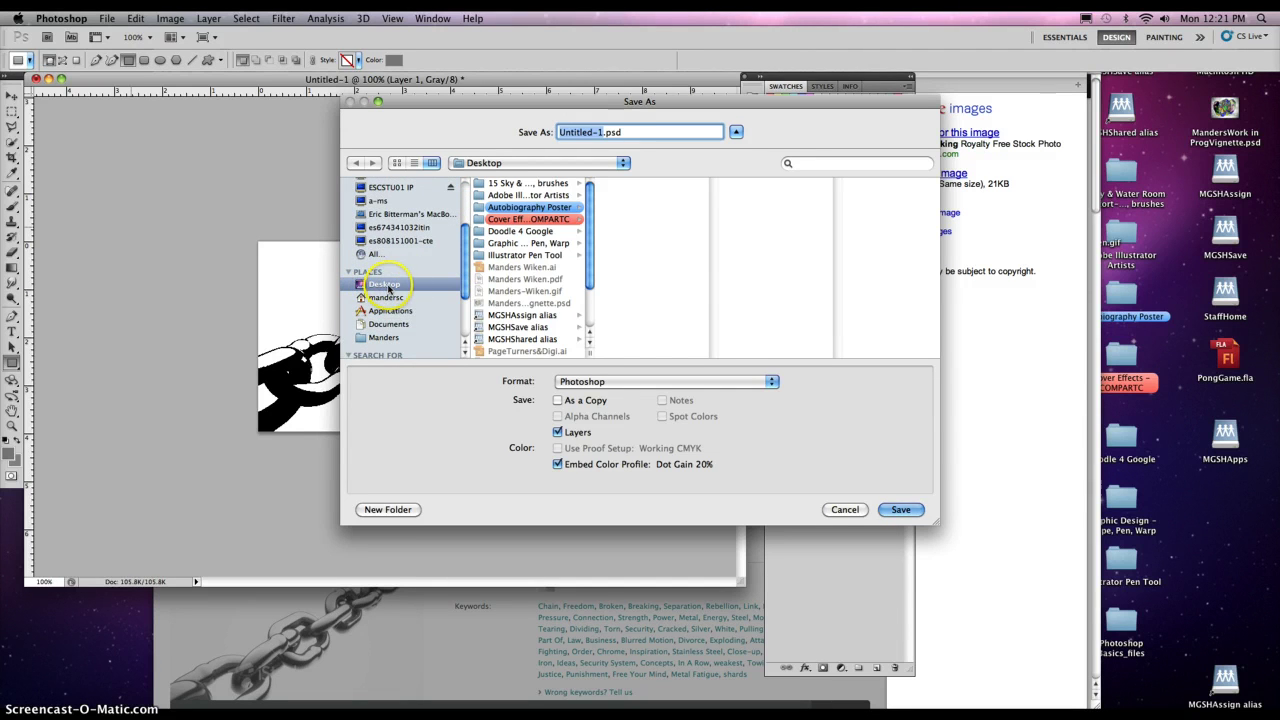
left_click(392, 510)
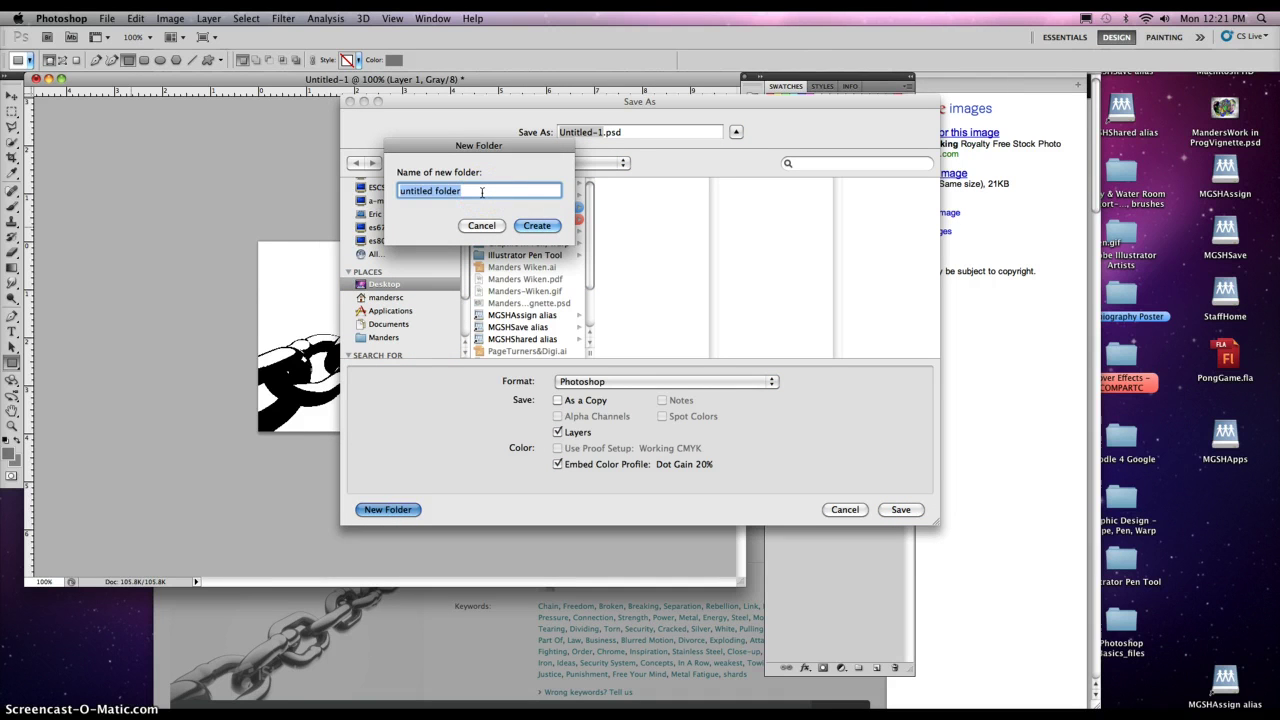
type("Manders,Chad")
left_click(537, 226)
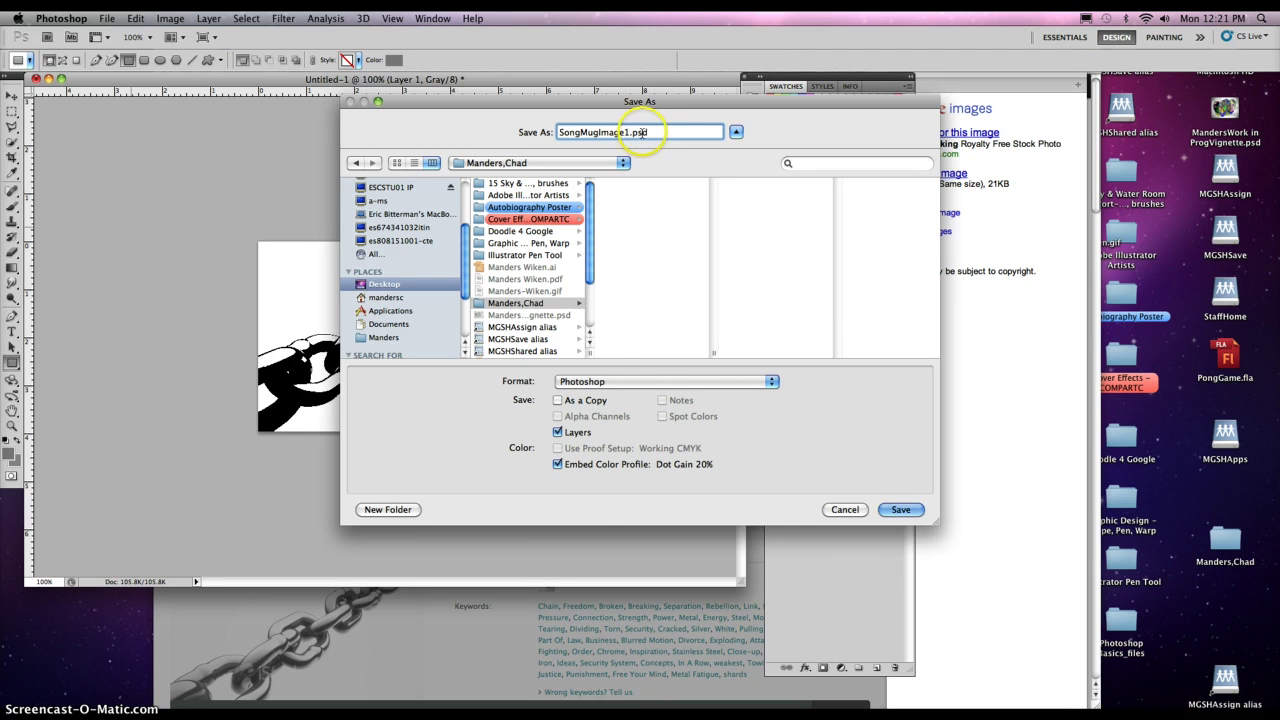
Step: Save the image as JPEG SongMugImage1.jpg in that folder at quality 12
left_click(640, 381)
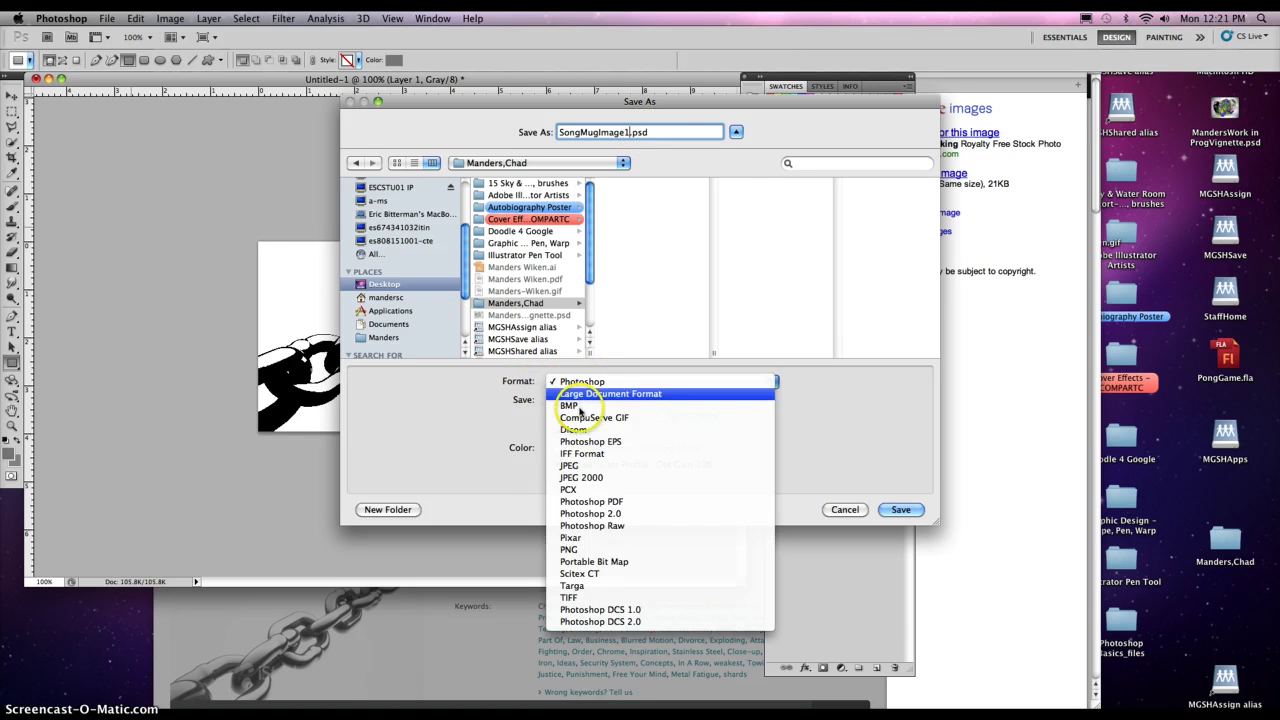
left_click(585, 465)
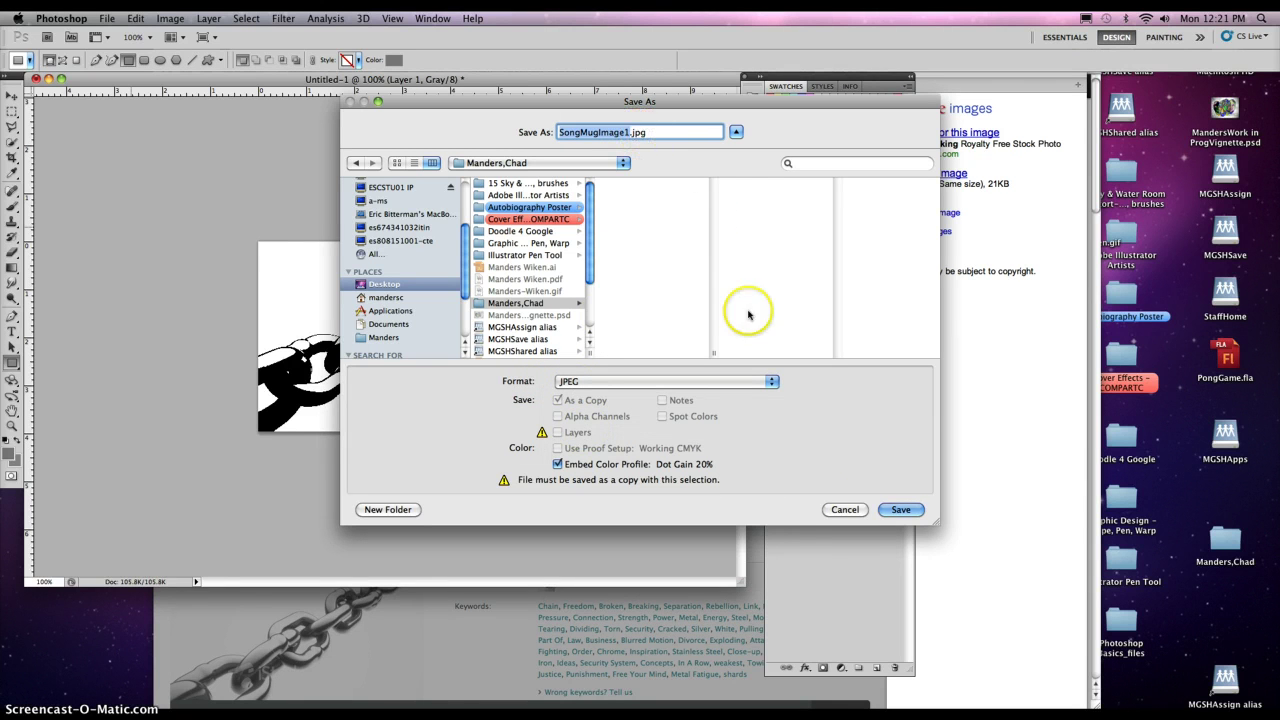
left_click(901, 511)
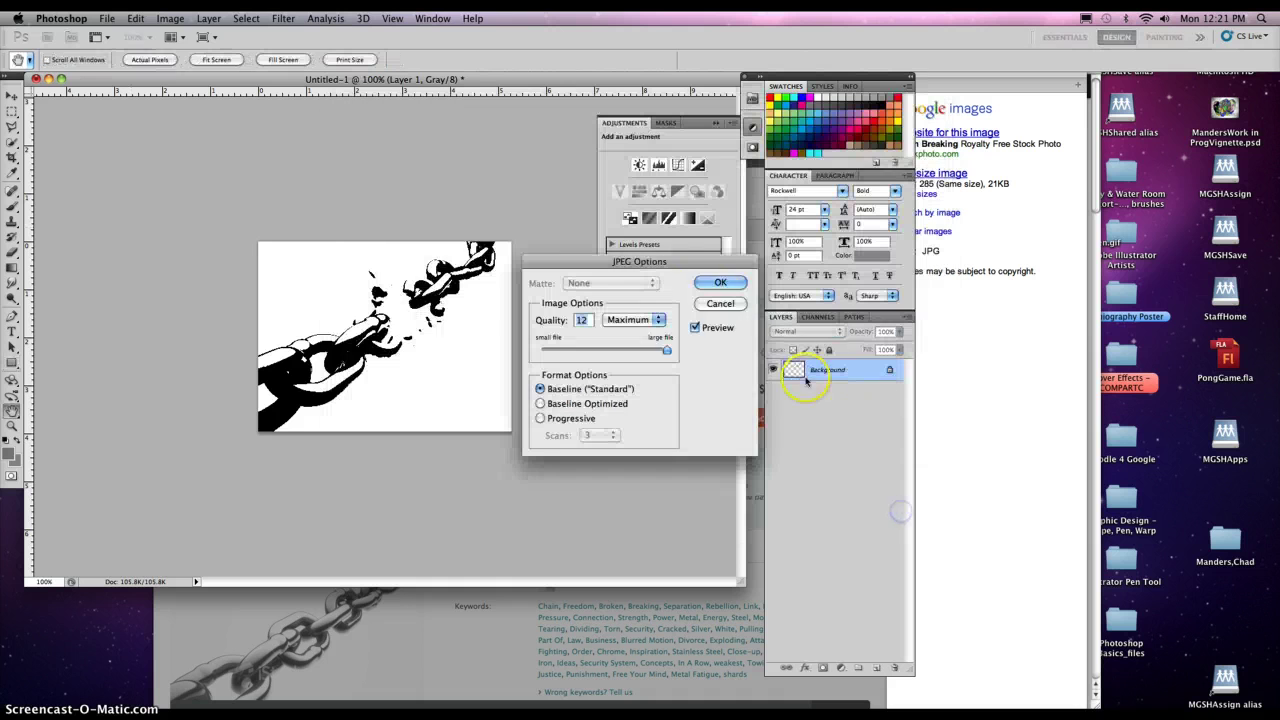
left_click(721, 284)
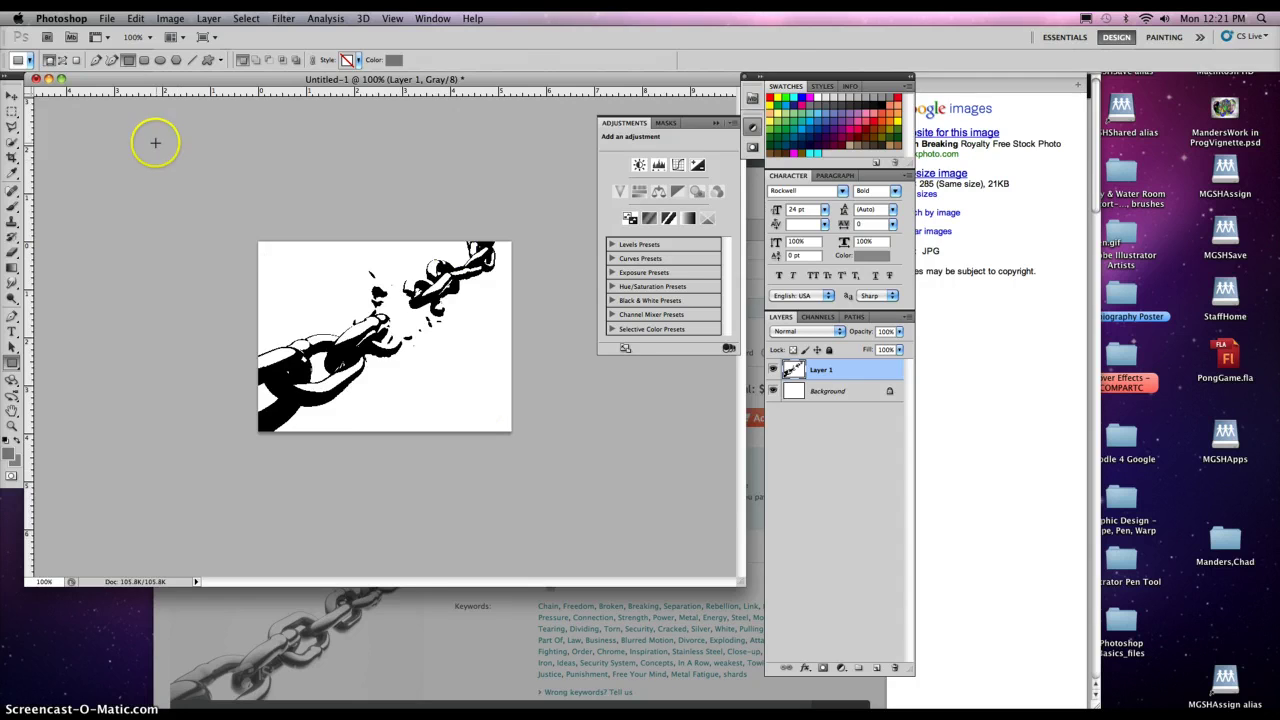
Step: Move the new desktop folder to the centre, confirm SongMugImage1.jpg inside, then restore windows
key("F11")
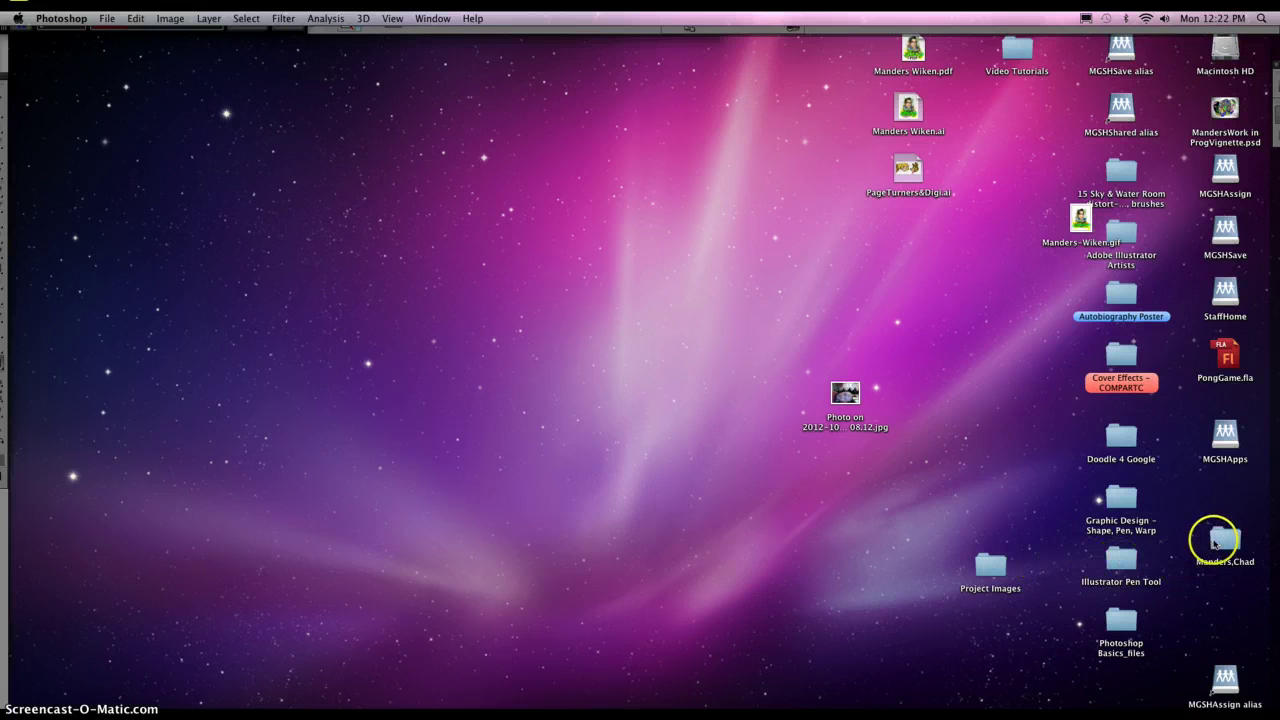
left_click_drag(1220, 540, 617, 288)
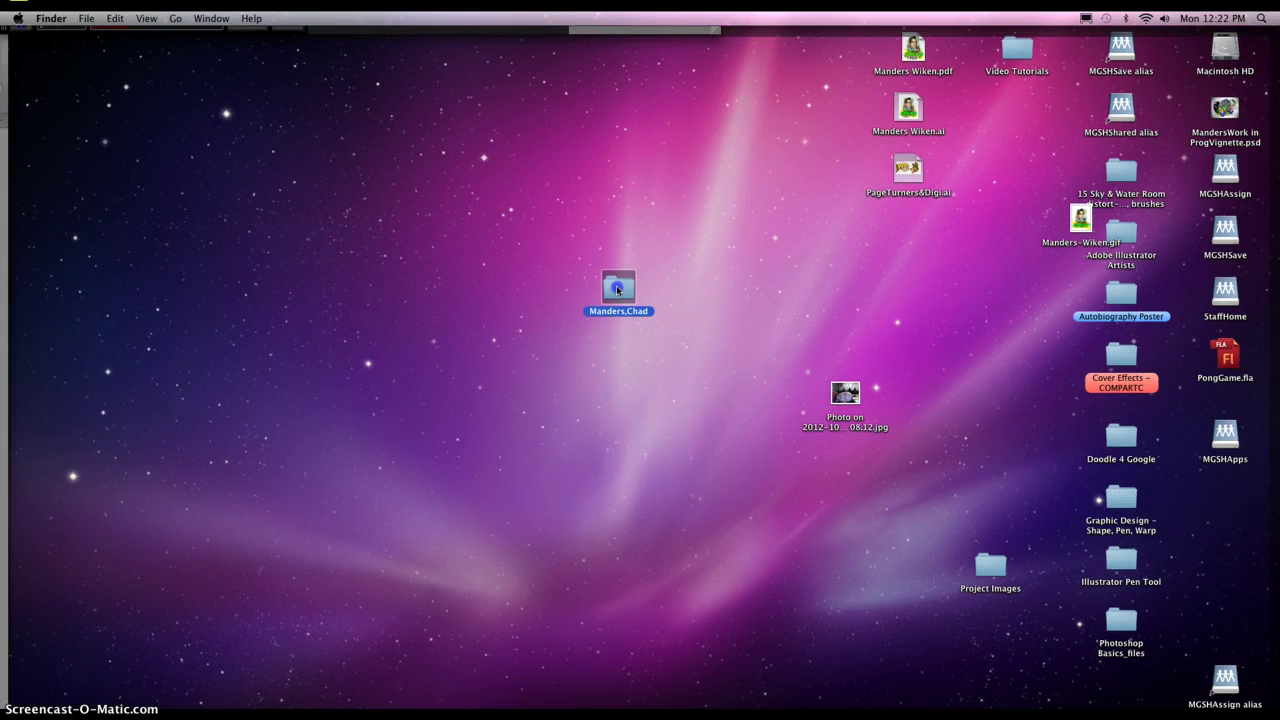
double_click(617, 288)
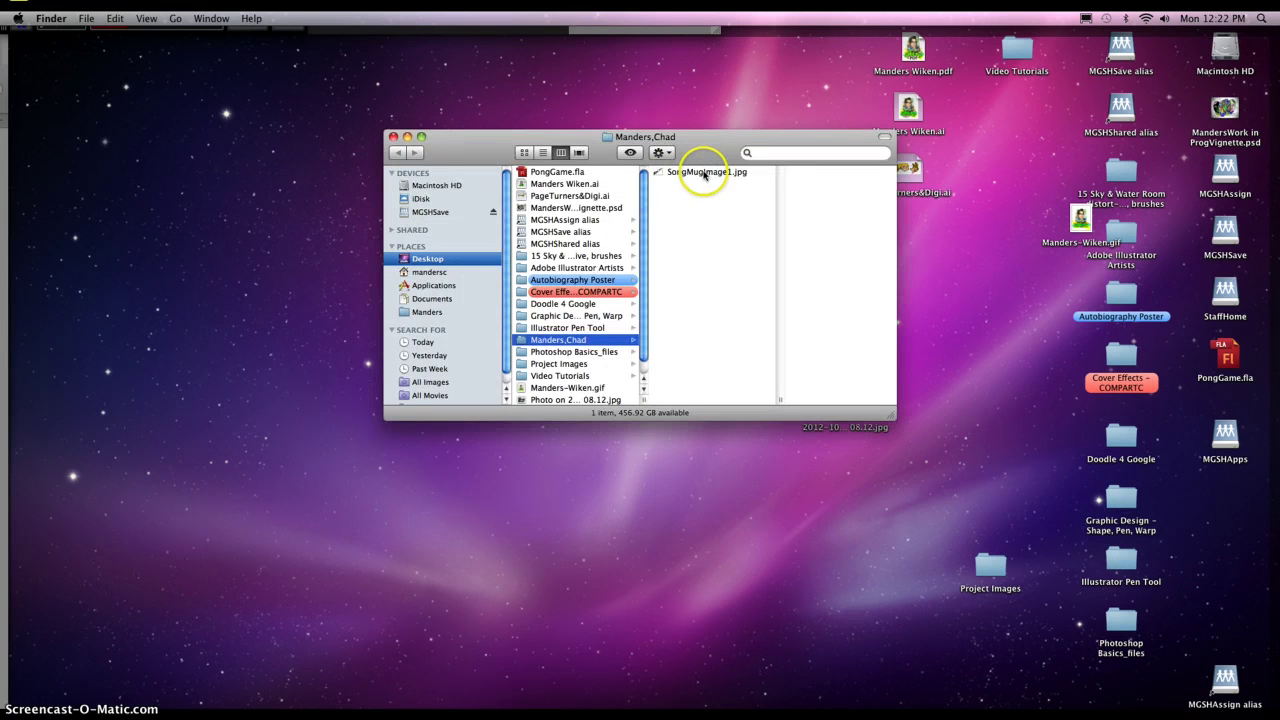
left_click(395, 136)
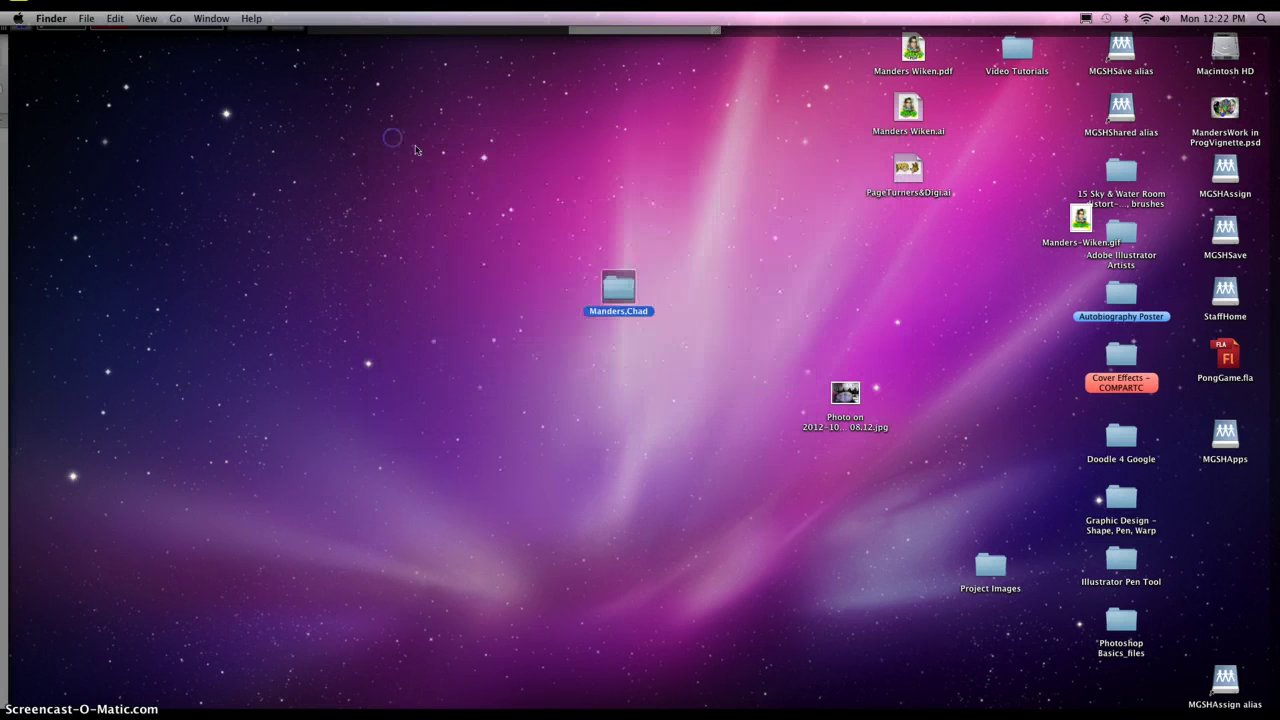
mouse_move(617, 288)
left_mouse_down()
mouse_move(618, 266)
mouse_move(602, 256)
mouse_move(620, 251)
mouse_move(614, 272)
left_mouse_up()
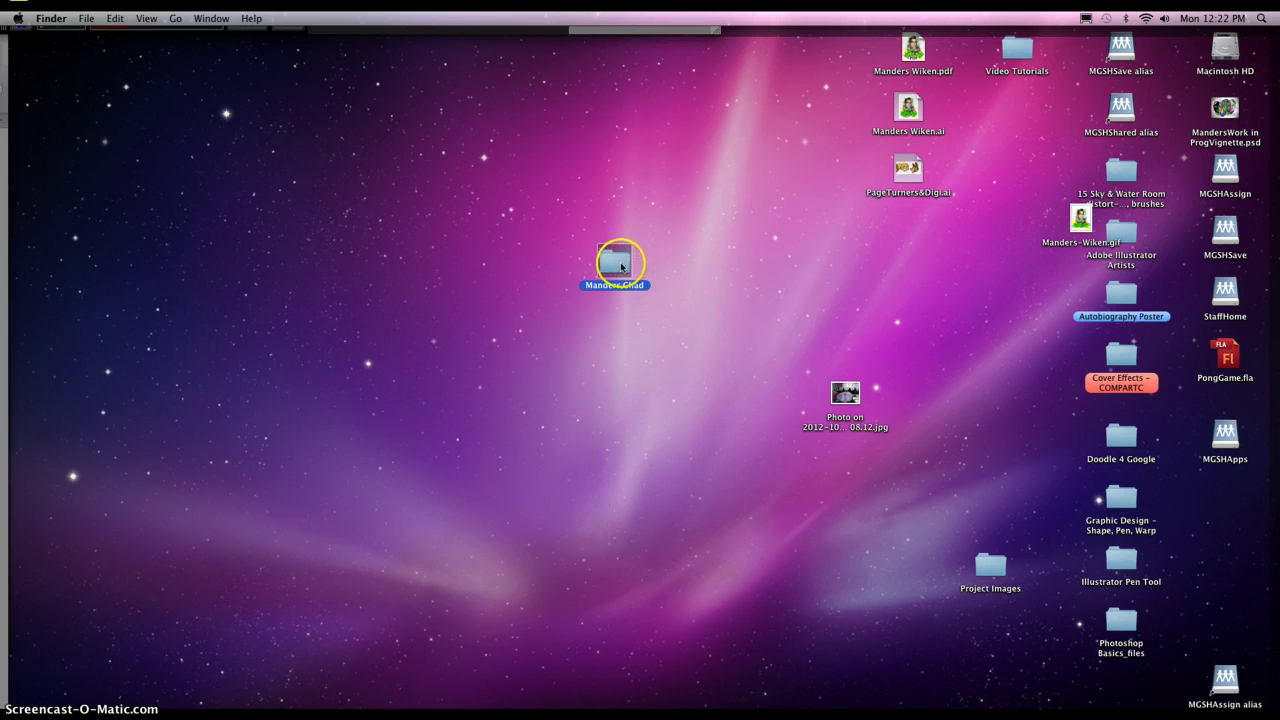
key("F11")
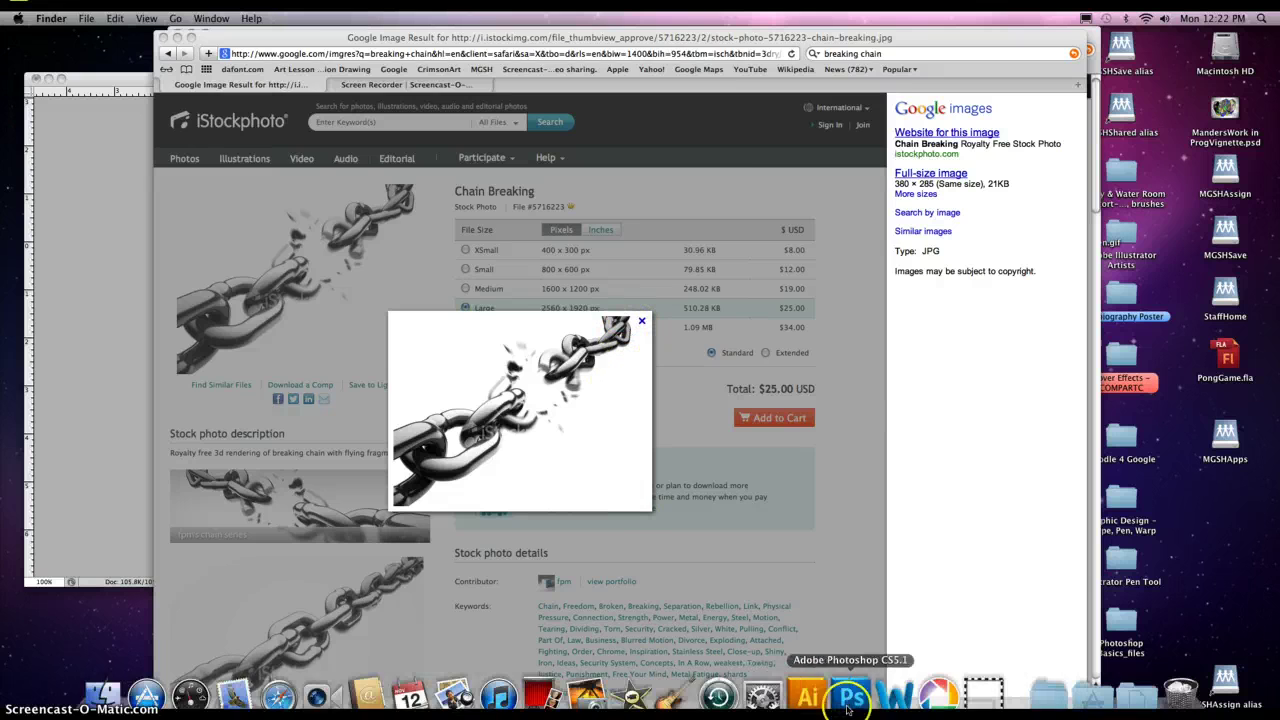
Step: Return to the Untitled-1 chain document, browsing Image > Adjustments without applying anything
left_click(846, 698)
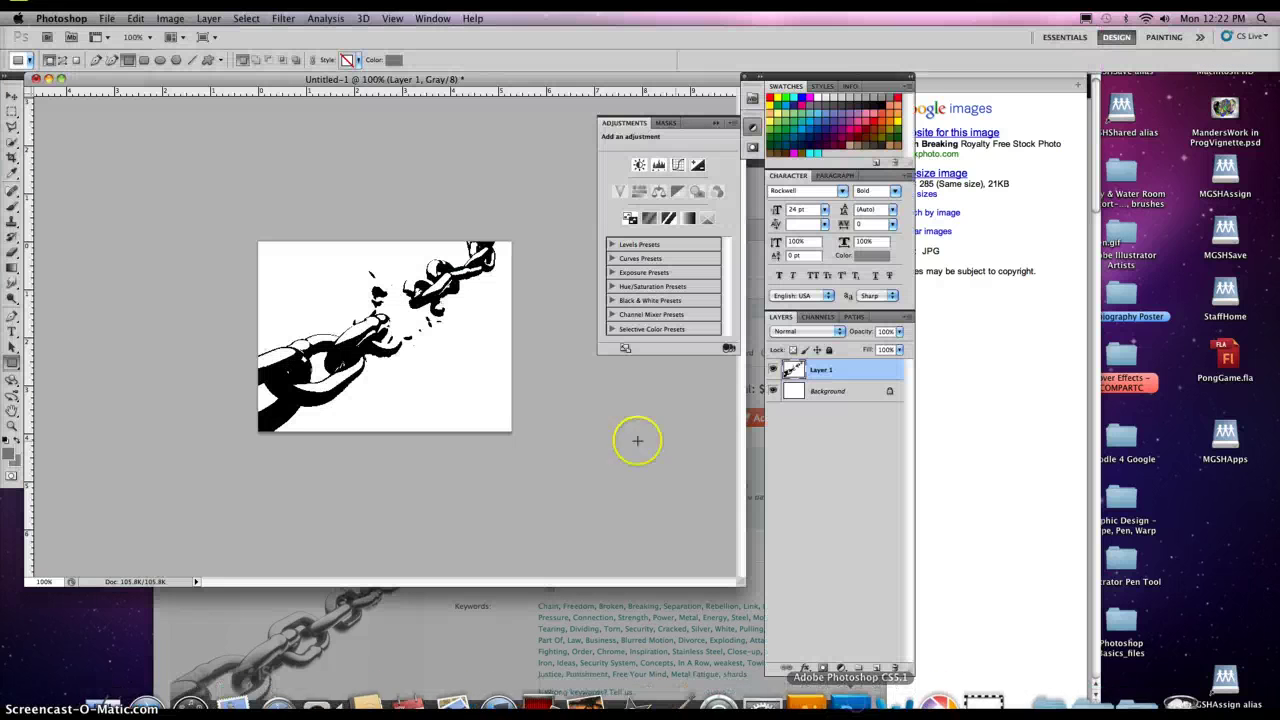
left_click(172, 18)
mouse_move(240, 62)
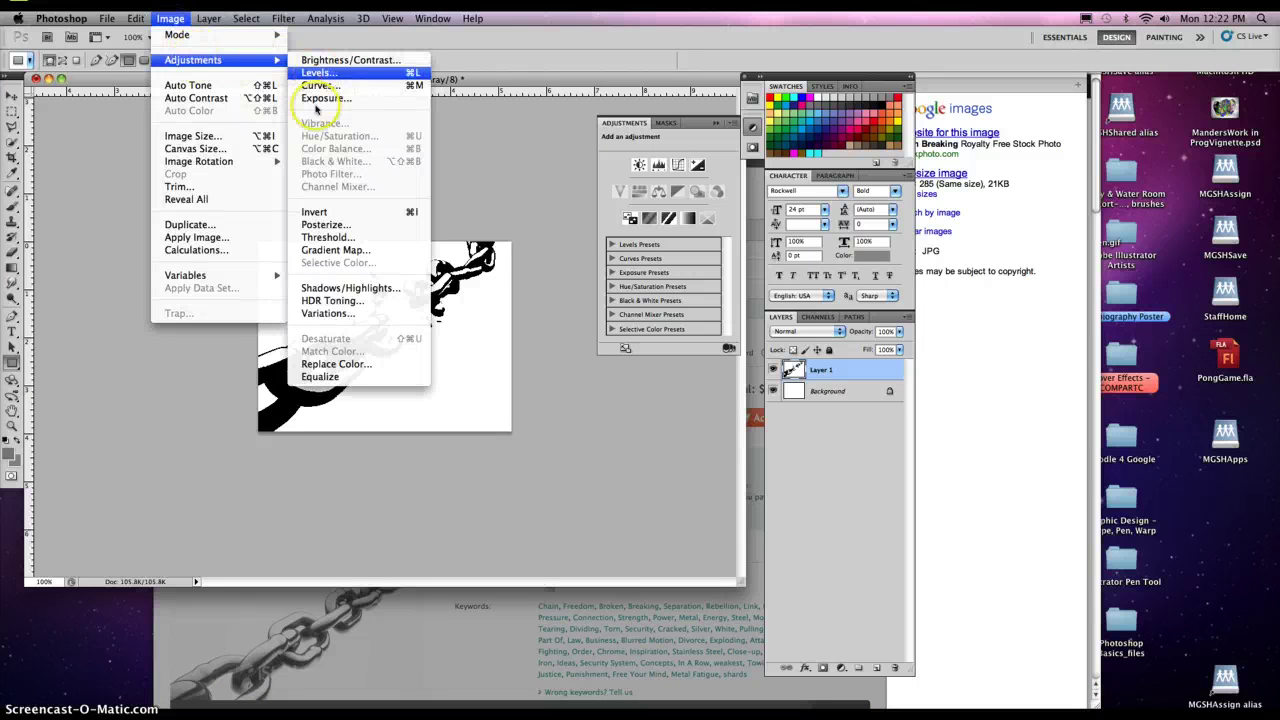
left_click(176, 20)
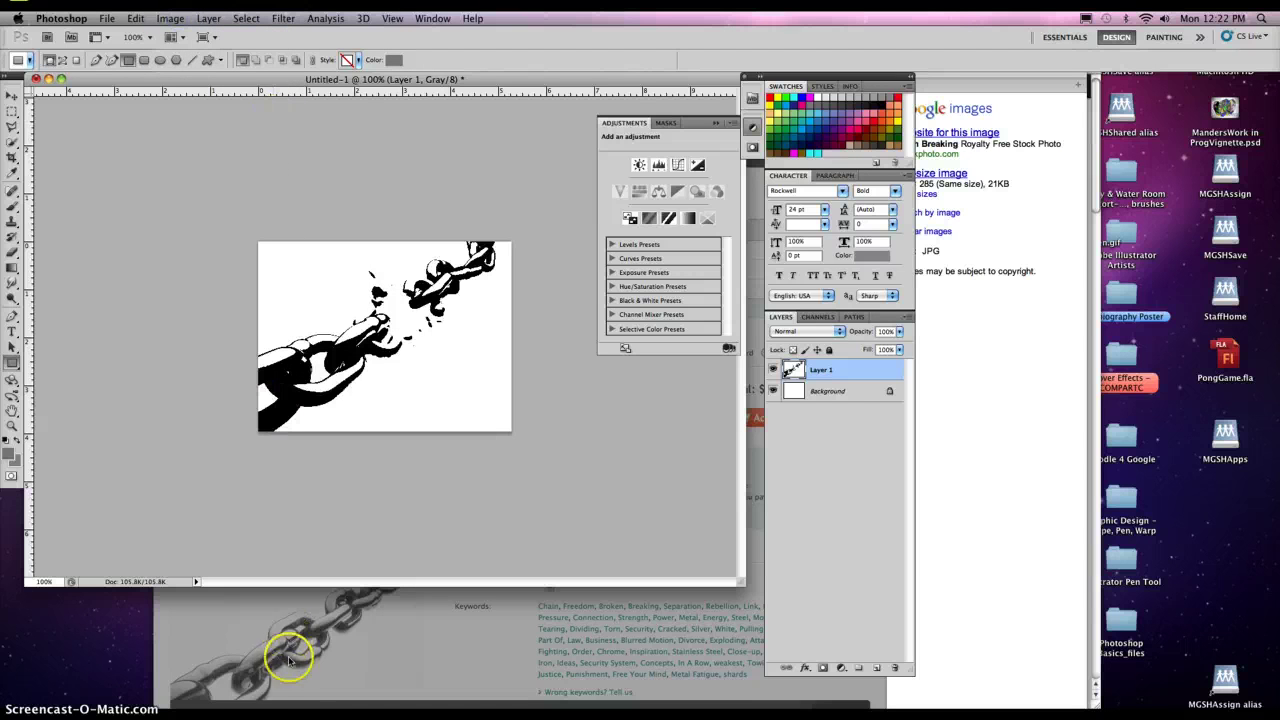